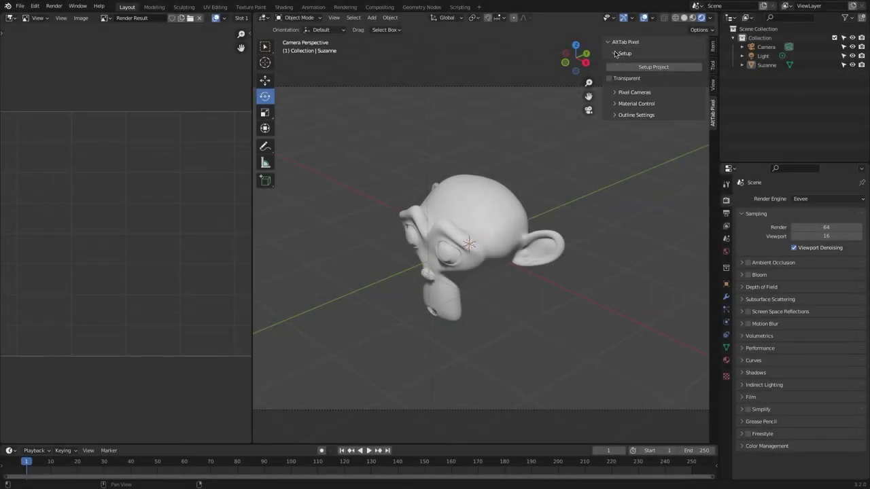
Look through the Setup, Pixel Cameras, Material Control and Outline Settings sections of the AltTab Pixel add-on
click(615, 52)
click(615, 65)
click(615, 64)
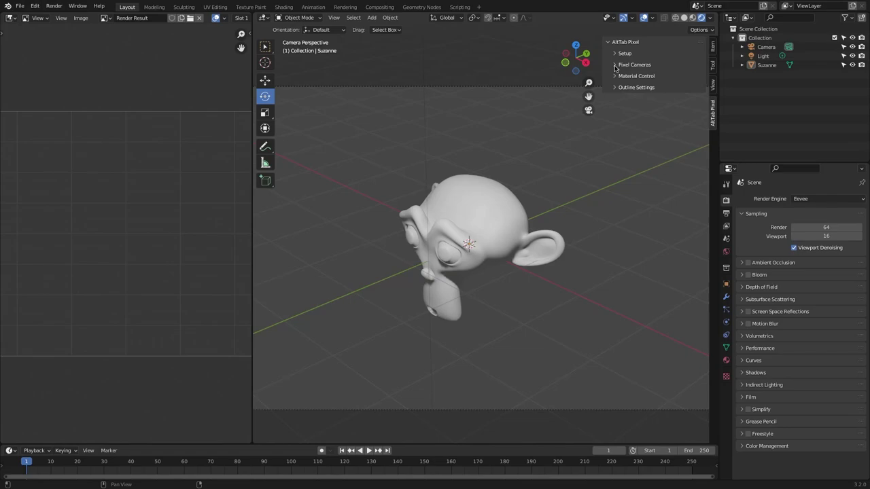
click(615, 75)
click(615, 76)
click(615, 87)
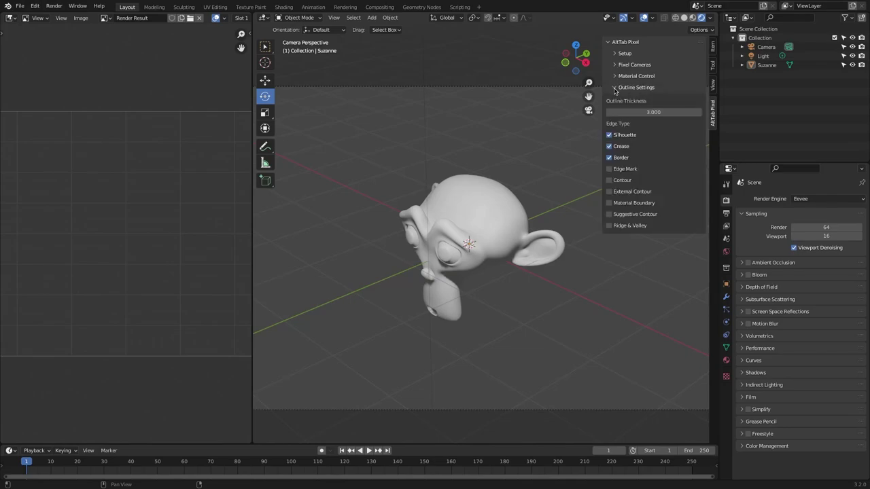
click(614, 88)
Configure the scene for pixel-art rendering with the add-on's Setup Project operation
click(616, 53)
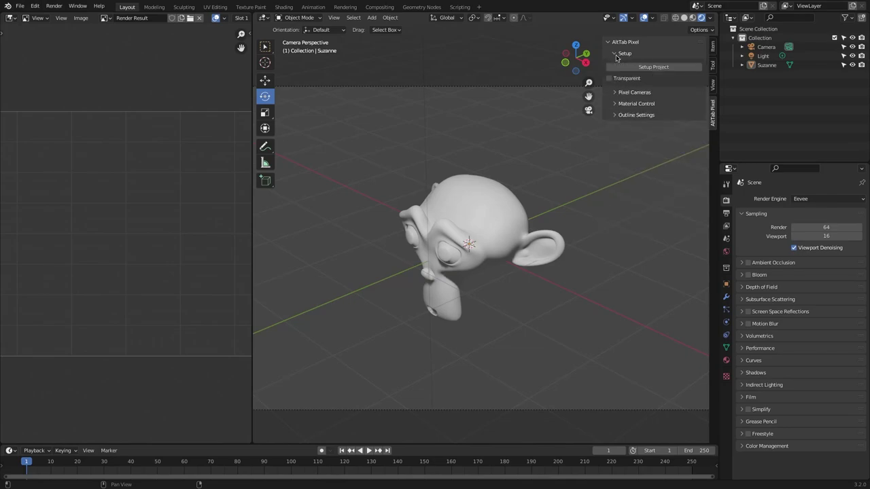
click(650, 67)
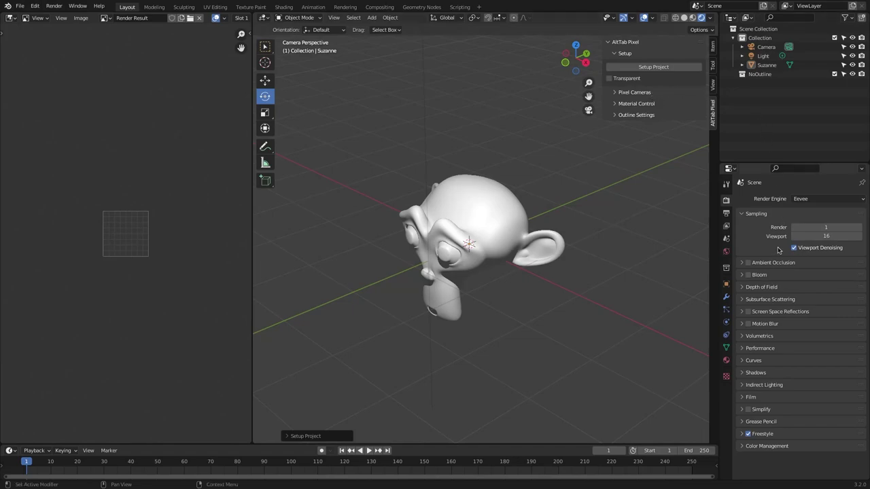
Examine the output resolution and the render settings for sampling, Freestyle, film and colour management
click(726, 214)
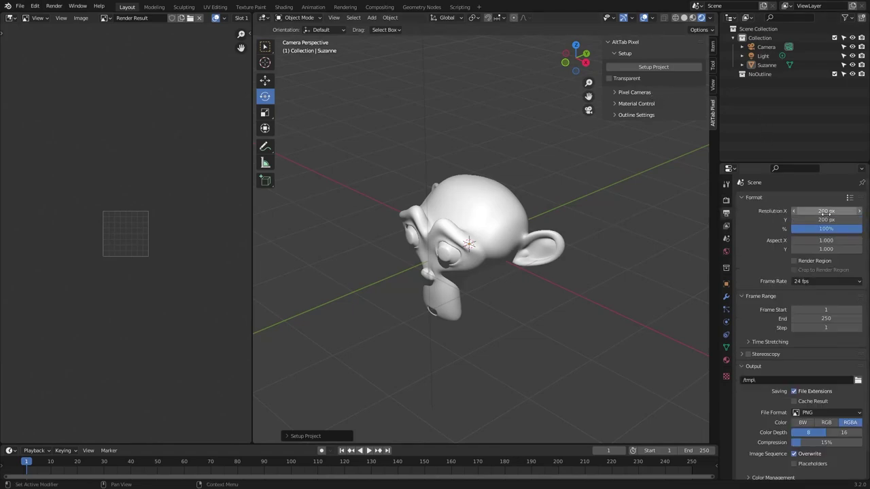
click(725, 202)
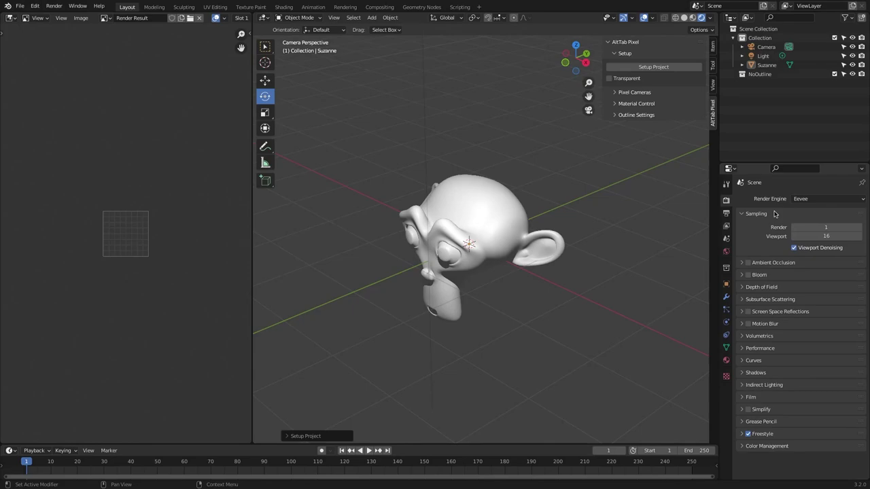
click(741, 434)
click(742, 434)
click(742, 397)
click(742, 397)
click(743, 384)
click(743, 385)
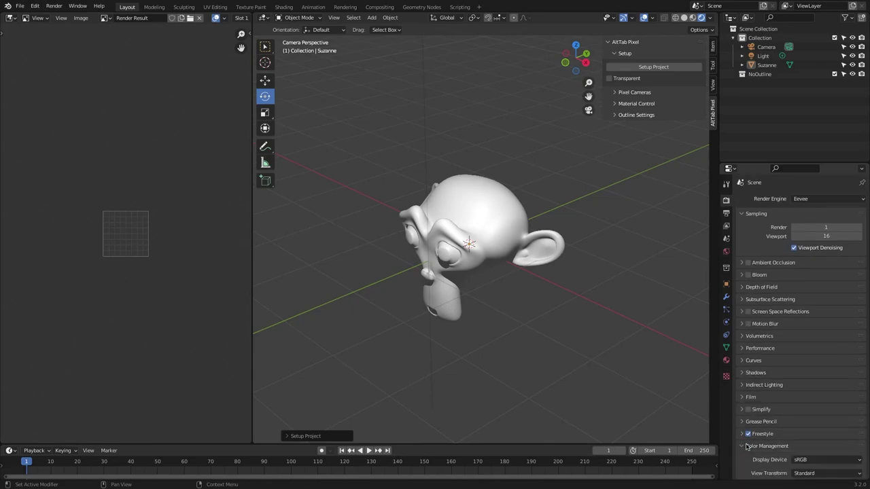
scroll(746, 446, down, 2)
click(820, 416)
click(820, 416)
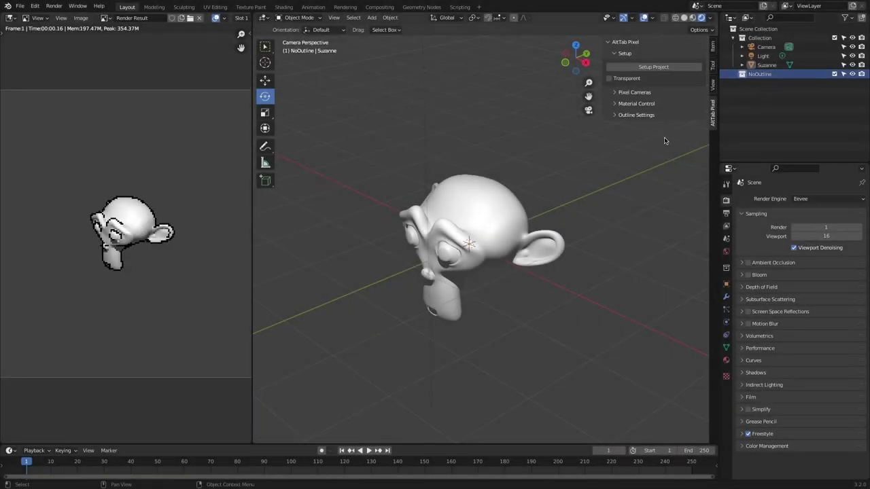
Duplicate the monkey head, place the copy behind the original, and put it in the NoOutline collection
click(476, 211)
key(shift+d)
click(580, 146)
key(Home)
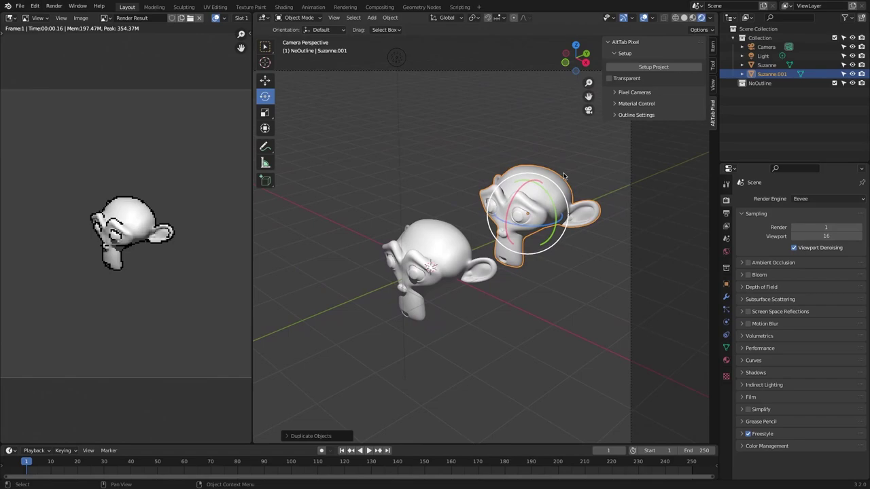
drag(777, 80, 764, 83)
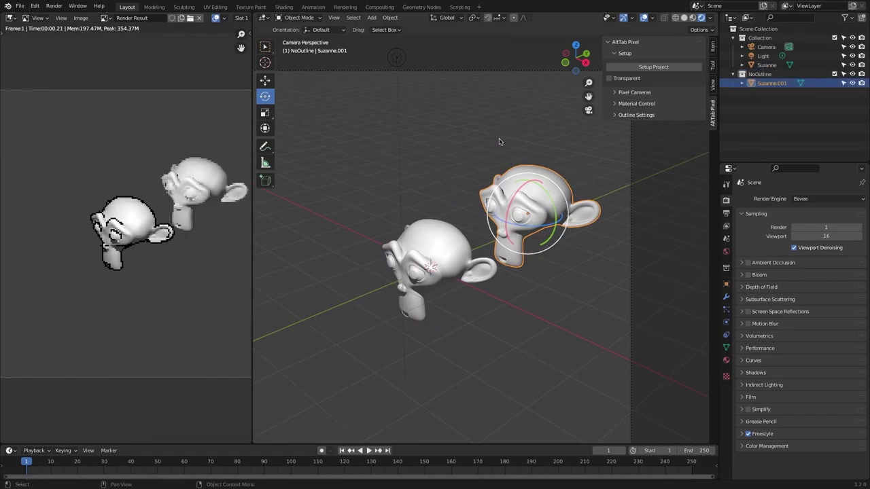
Delete the duplicated monkey head from the NoOutline collection
click(536, 169)
click(536, 204)
key(Delete)
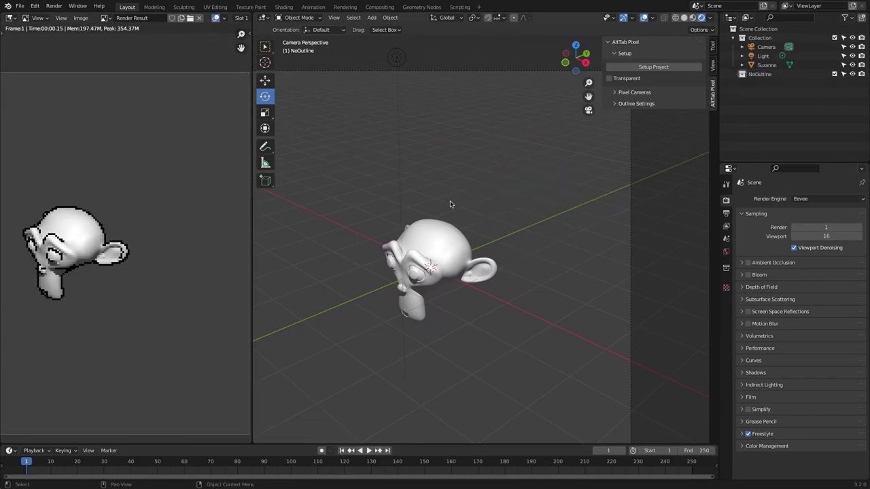
Turn on the add-on's Transparent background option for the project
shift+middle_drag(449, 204, 551, 256)
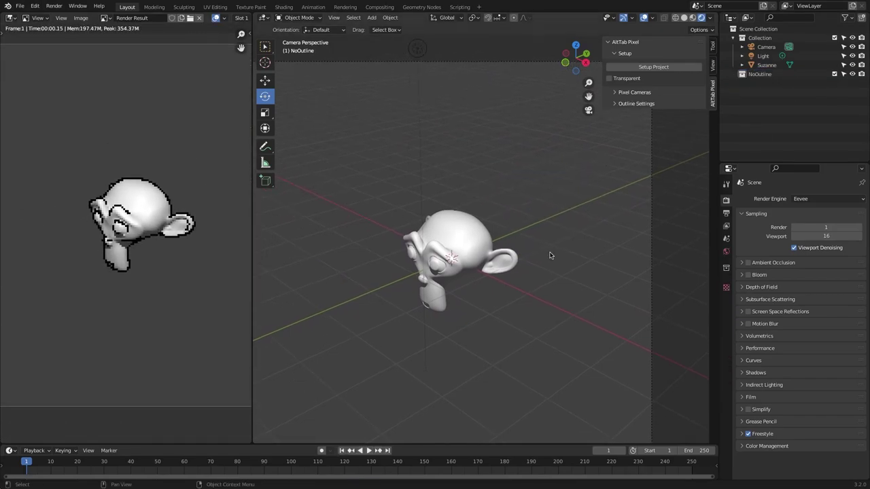
click(610, 79)
shift+middle_drag(543, 152, 555, 144)
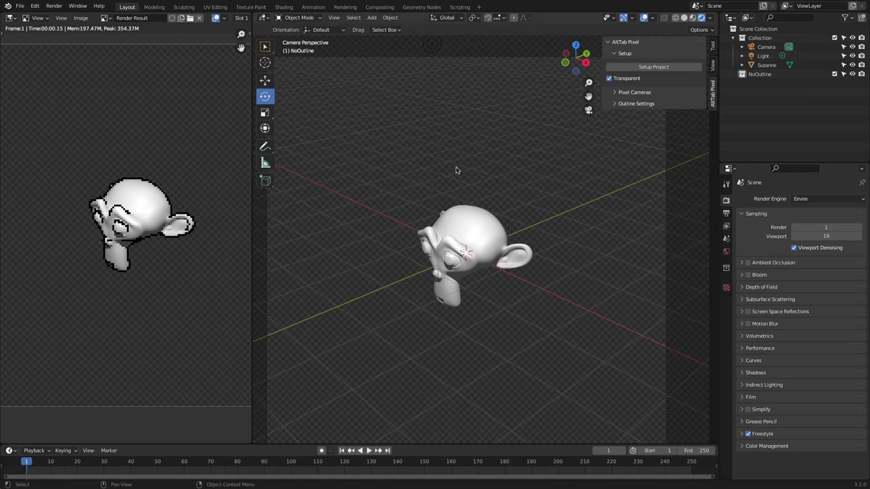
Add the four isometric pixel cameras LF, RF, LB and RB to the scene
click(622, 94)
click(623, 116)
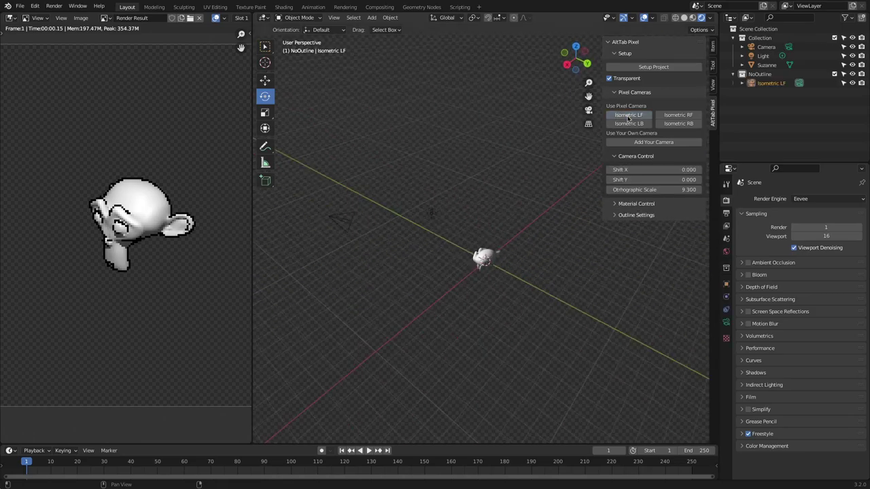
click(671, 115)
click(628, 124)
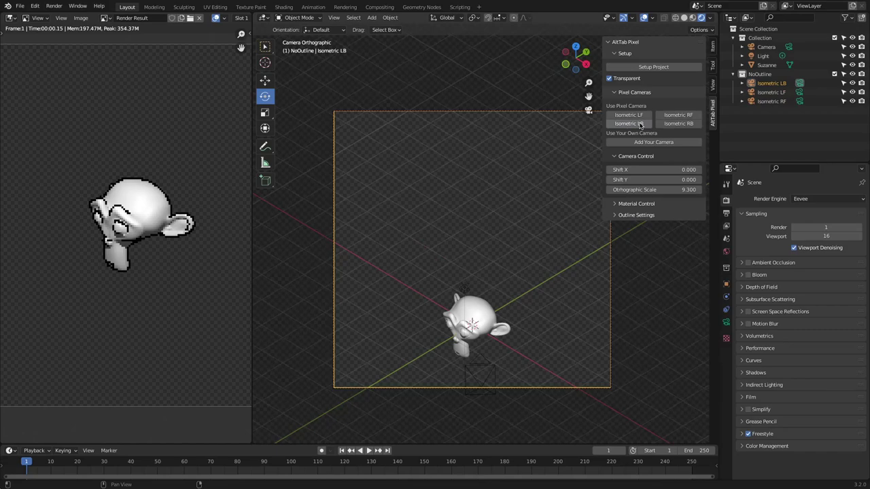
click(677, 125)
Select the original perspective camera and make it the active scene camera
middle_drag(510, 206, 467, 235)
click(523, 311)
click(483, 292)
key(ctrl+KP_0)
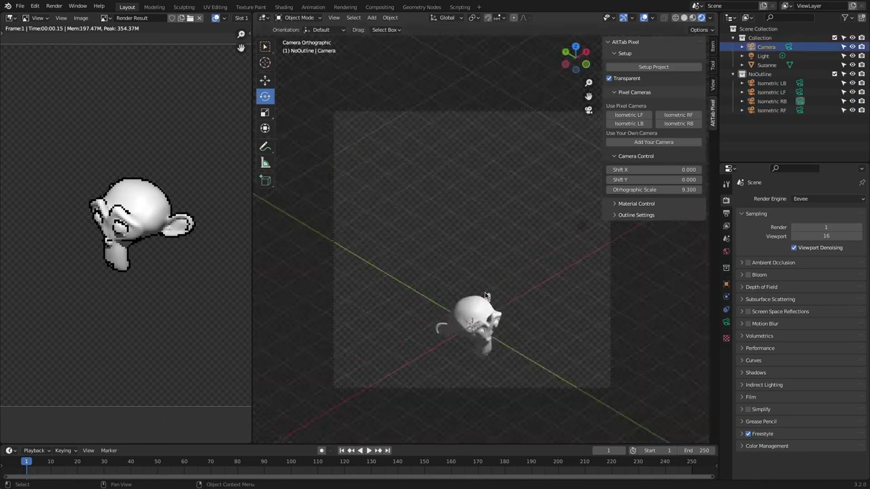
Add a custom camera to the scene with the add-on's Add Your Camera operation
scroll(486, 294, down, 4)
scroll(487, 295, up, 2)
scroll(486, 295, down, 2)
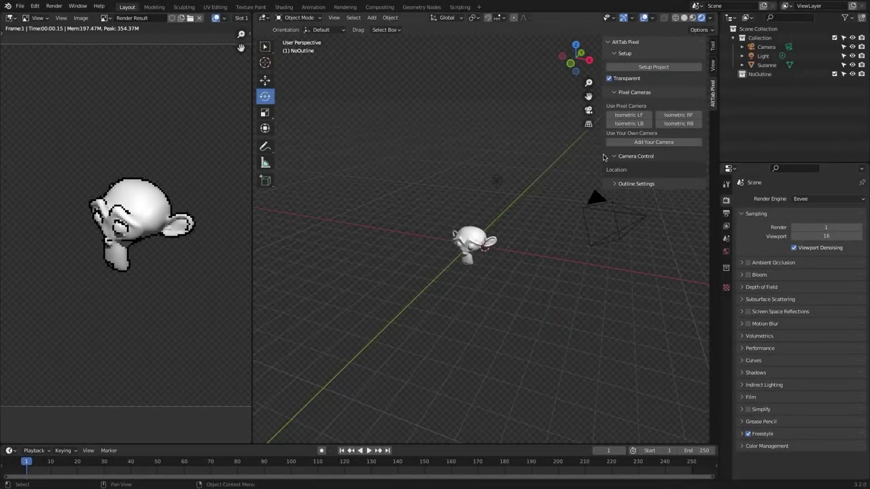
click(653, 142)
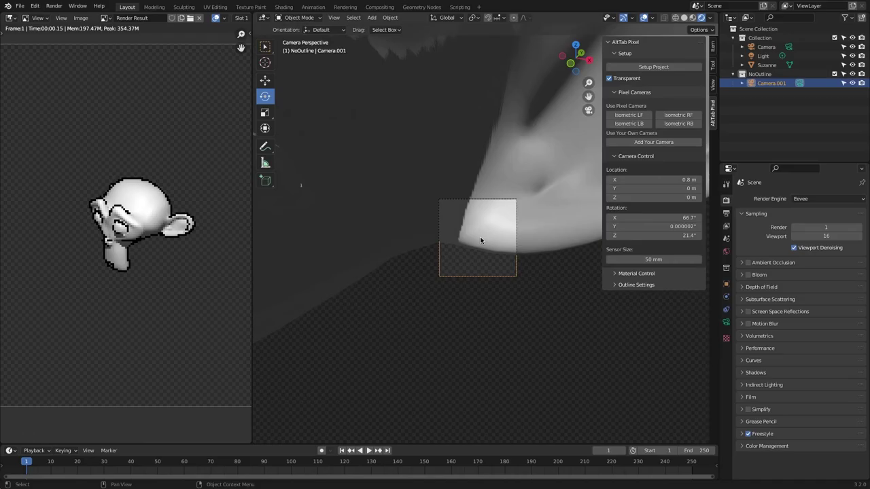
key(KP_0)
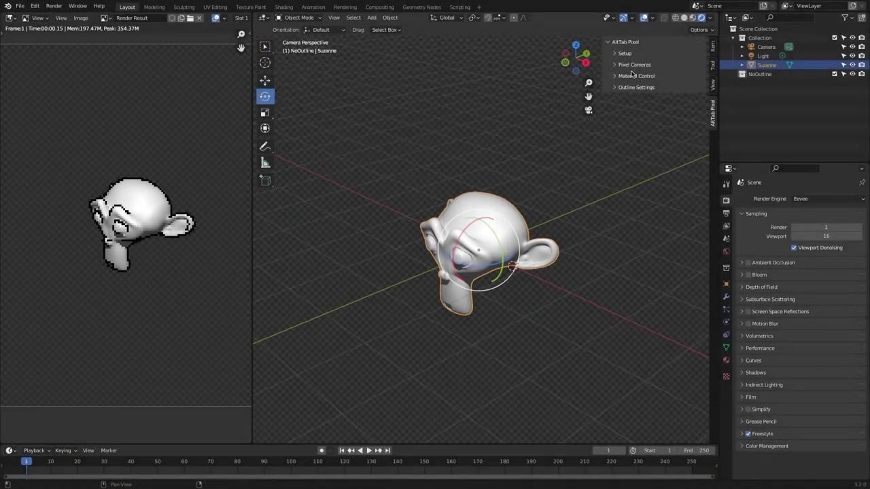
Apply a pixel material to the monkey head and set its light colour to dark red
click(636, 75)
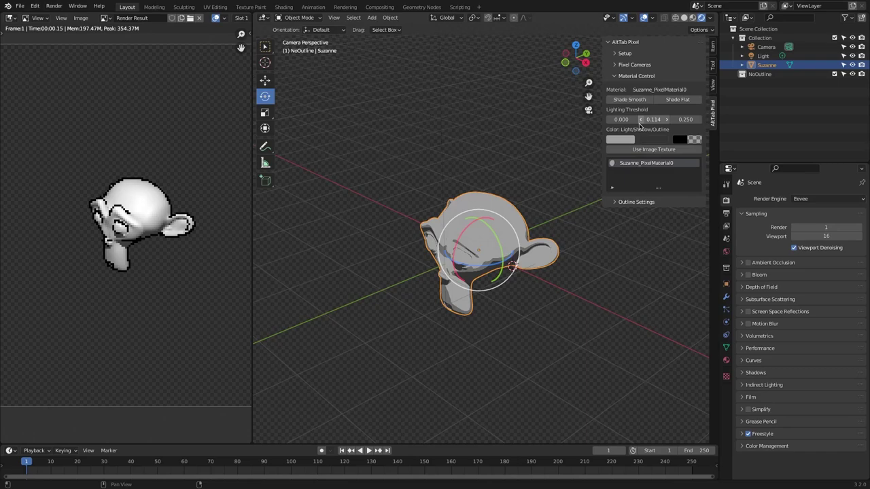
click(619, 139)
drag(645, 61, 648, 76)
click(522, 146)
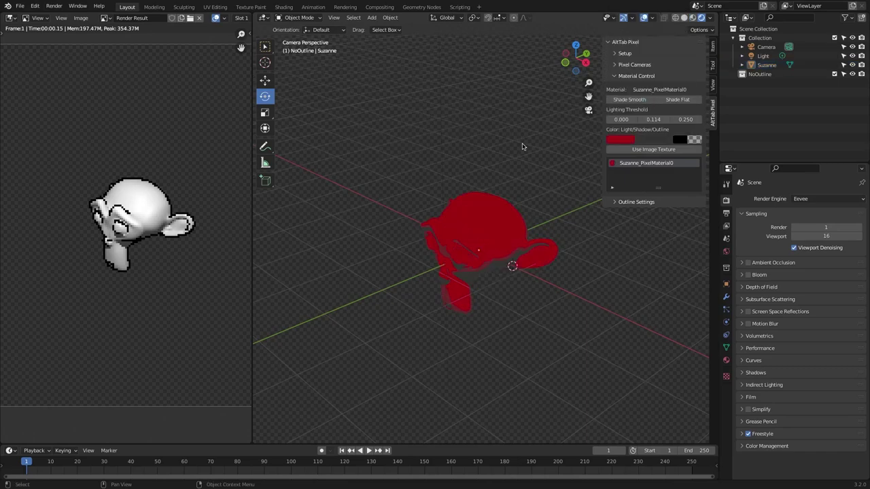
Add a point light to the scene and try moving it around the monkey head
click(499, 226)
scroll(498, 226, up, 3)
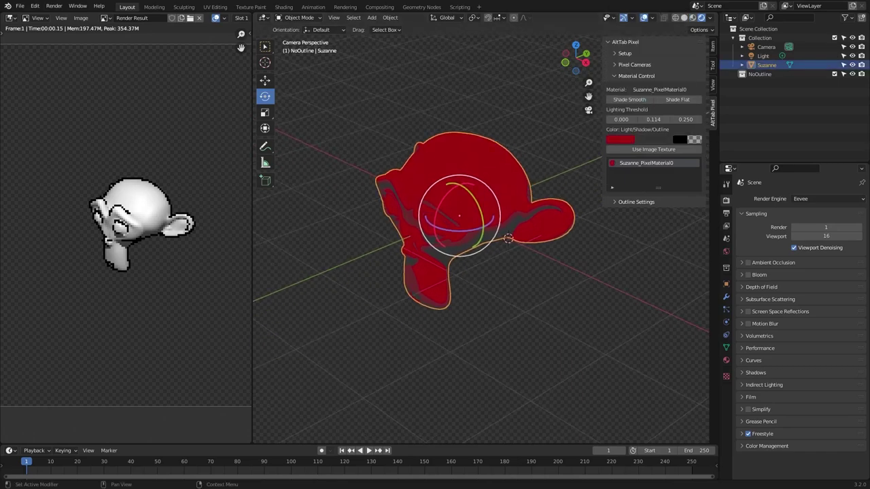
click(491, 273)
key(shift+a)
click(527, 381)
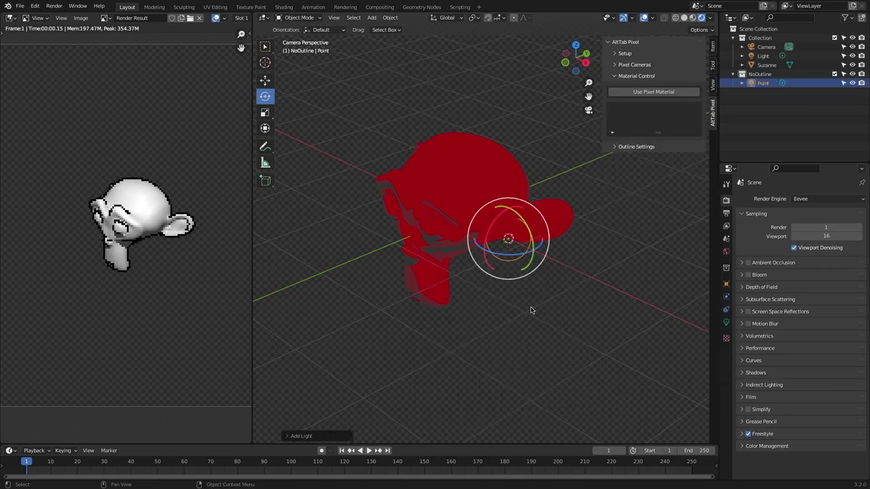
key(g)
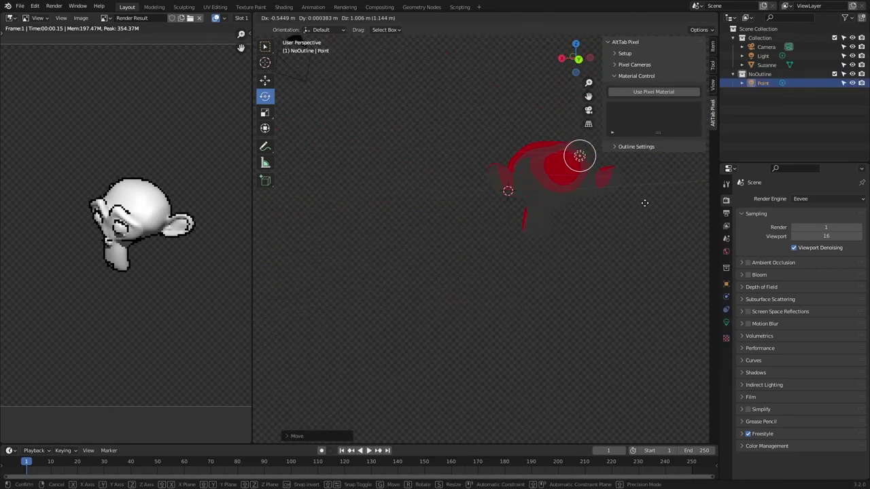
right_click(644, 202)
key(ctrl+z)
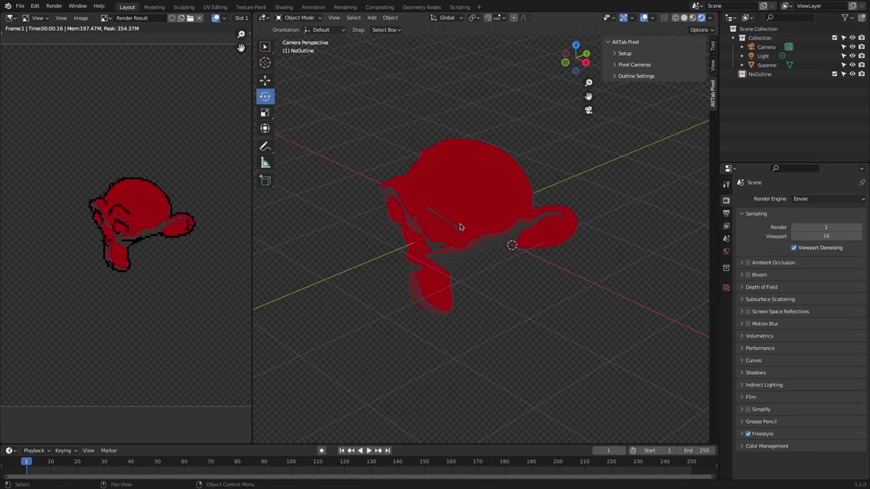
Try the Cycles render engine on the pixel material and switch back to Eevee
click(823, 199)
click(813, 230)
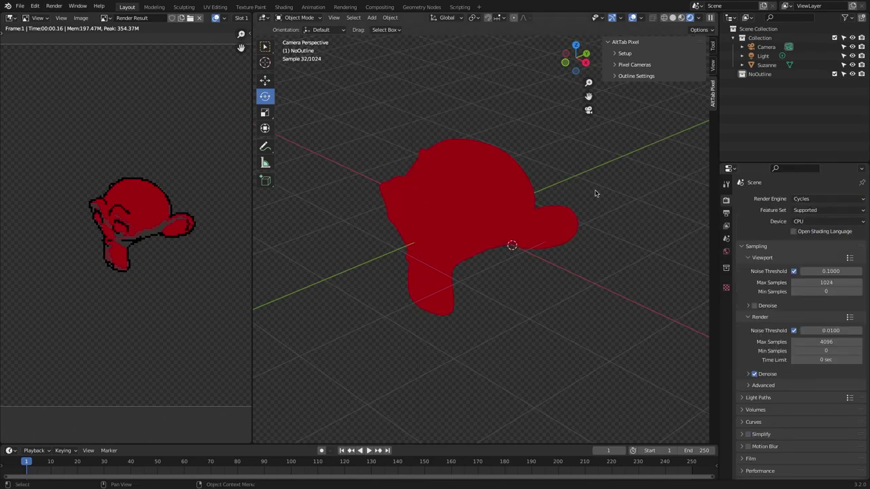
click(825, 199)
click(815, 208)
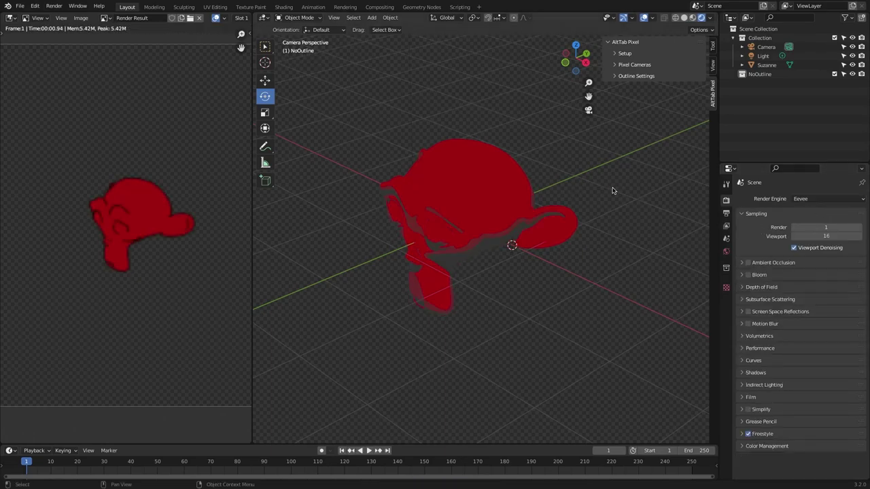
Give the monkey head's pixel material an orange light colour and a dark brown shadow colour
click(469, 204)
click(620, 139)
click(669, 47)
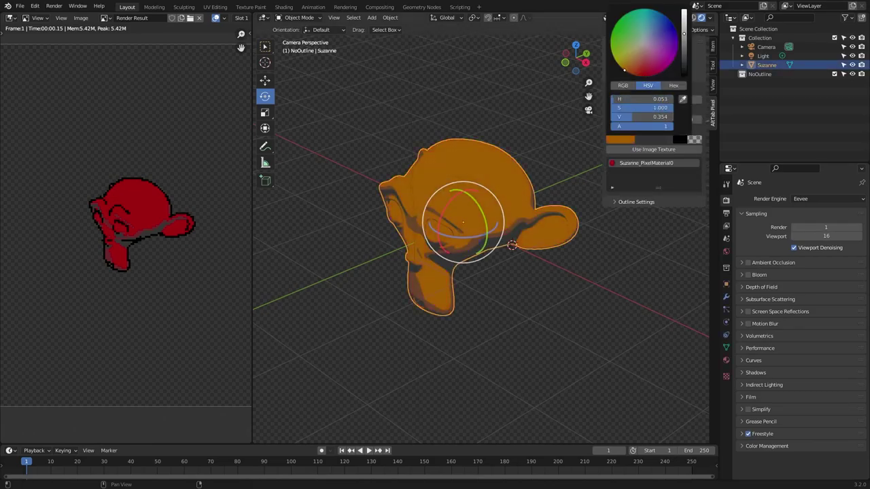
Try changing the outline colour of the monkey head's pixel material
click(679, 139)
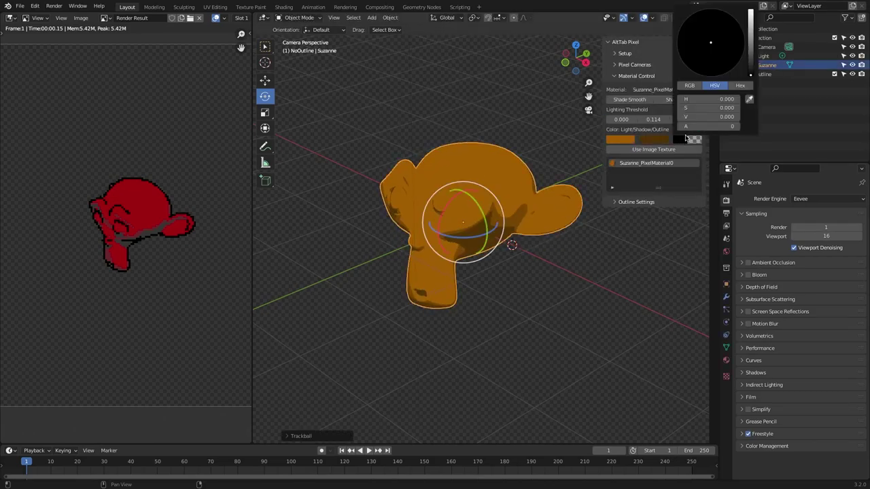
click(703, 30)
key(alt+a)
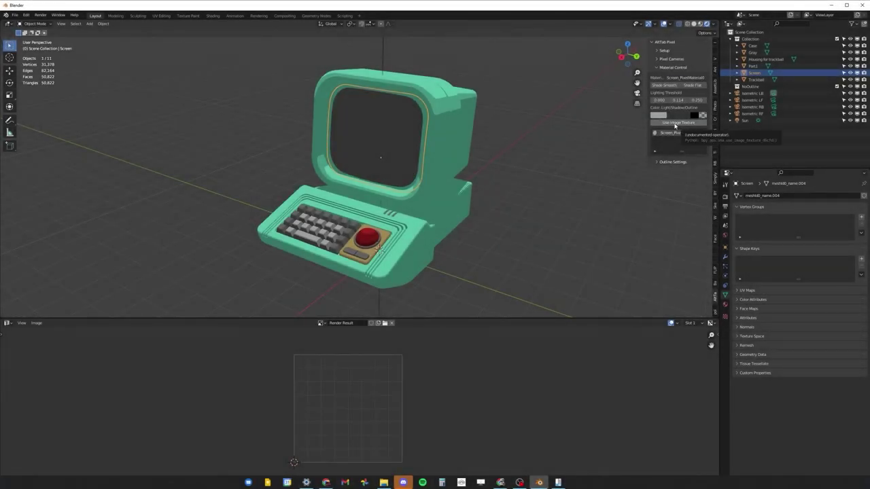
Use DEMO FILE.png as the image texture on the computer's screen and display it in the enlarged image editor
click(675, 123)
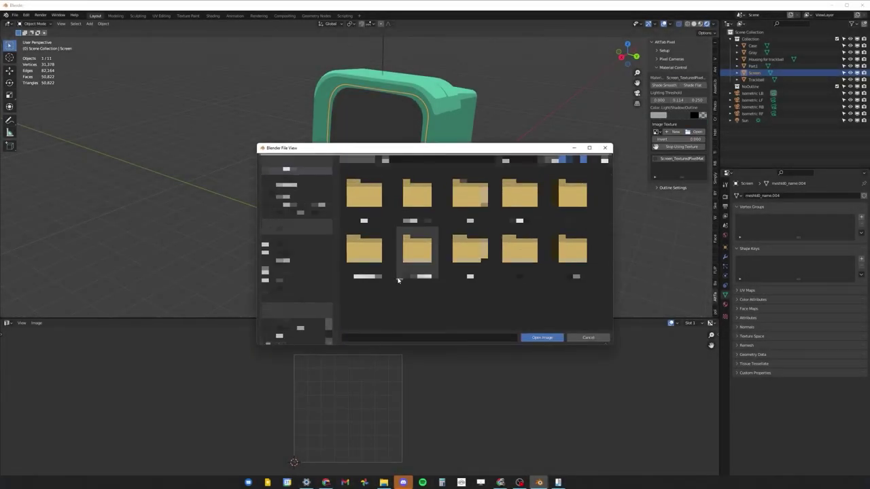
double_click(401, 276)
drag(305, 318, 305, 292)
click(321, 295)
click(407, 402)
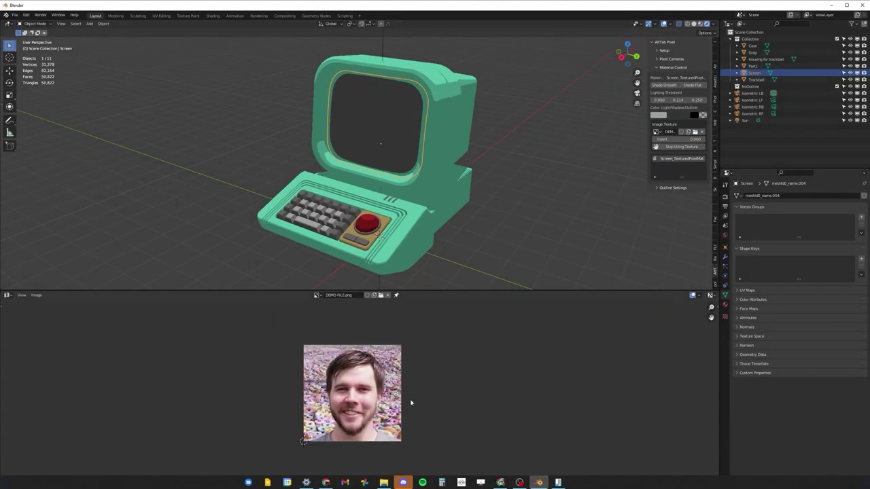
Scale up the whole UV map of the computer's screen so it covers the portrait image
scroll(407, 401, up, 1)
key(Tab)
key(l)
key(s)
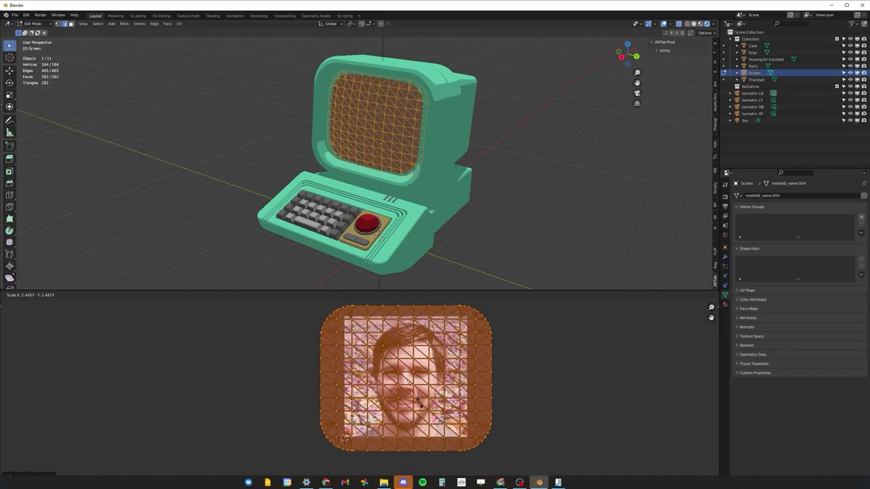
key(Tab)
Lower the screen material's upper two lighting thresholds to 0.009 and 0.016, and stop using its image texture
scroll(361, 116, up, 2)
drag(678, 100, 692, 100)
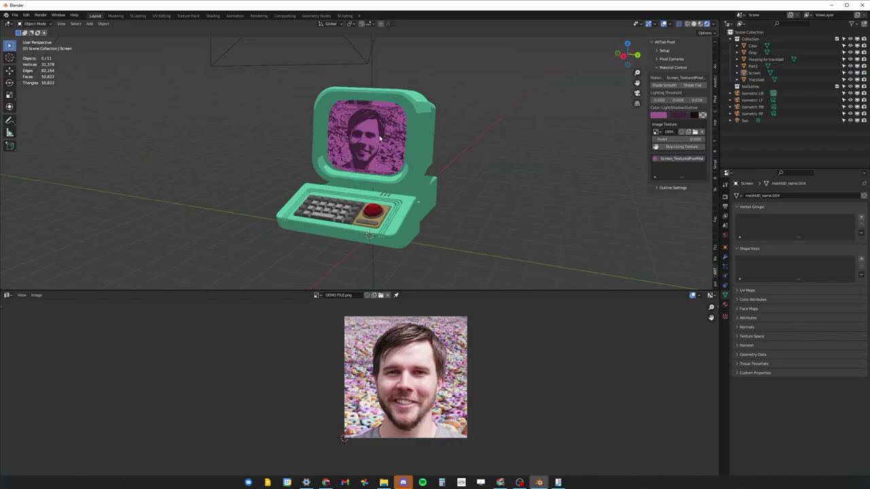
click(675, 147)
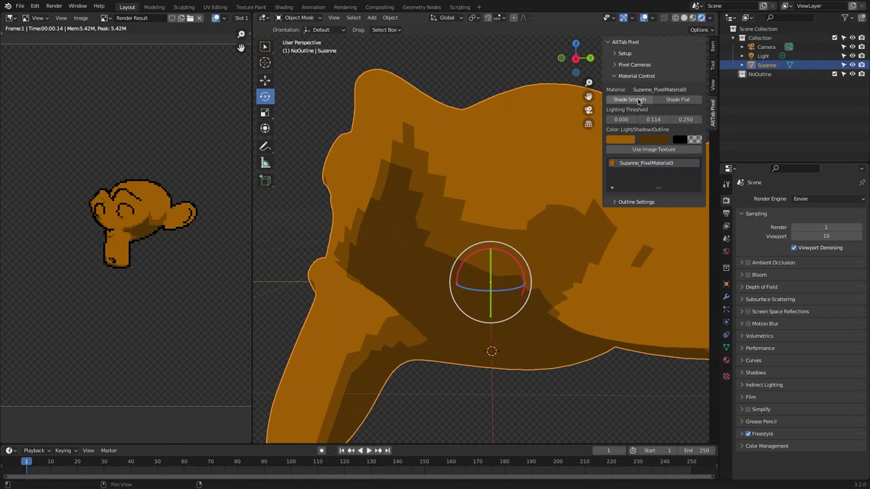
Switch the monkey head's shading to flat and back to smooth, and raise its pixel material's third lighting threshold
click(676, 100)
click(631, 100)
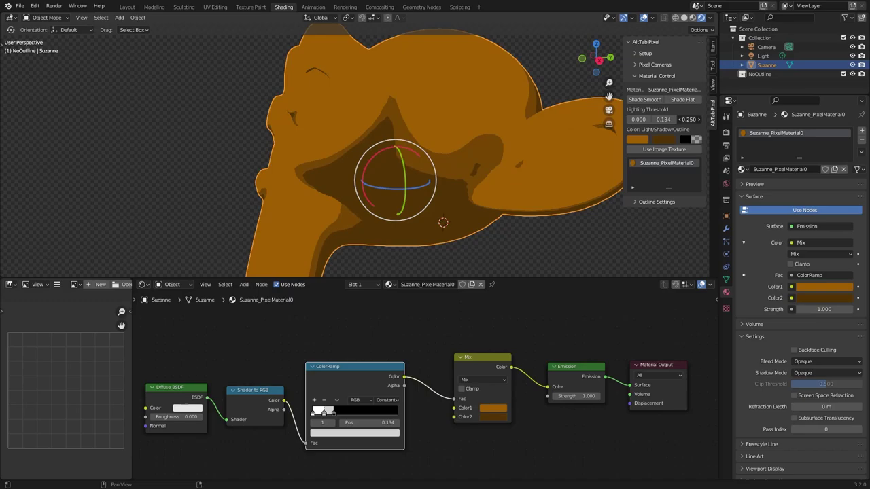
drag(688, 119, 713, 119)
scroll(437, 135, down, 5)
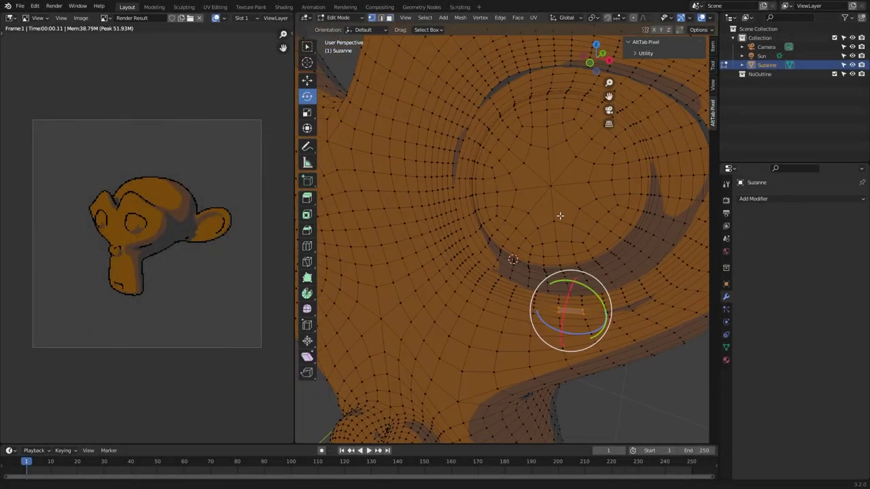
Select the connected faces of the monkey's eyes and assign them a new pixel material
middle_drag(559, 215, 646, 101)
key(ctrl+KP_Add)
key(l)
click(664, 69)
Colour the monkey's outer eye material white and its pupil material black
click(637, 139)
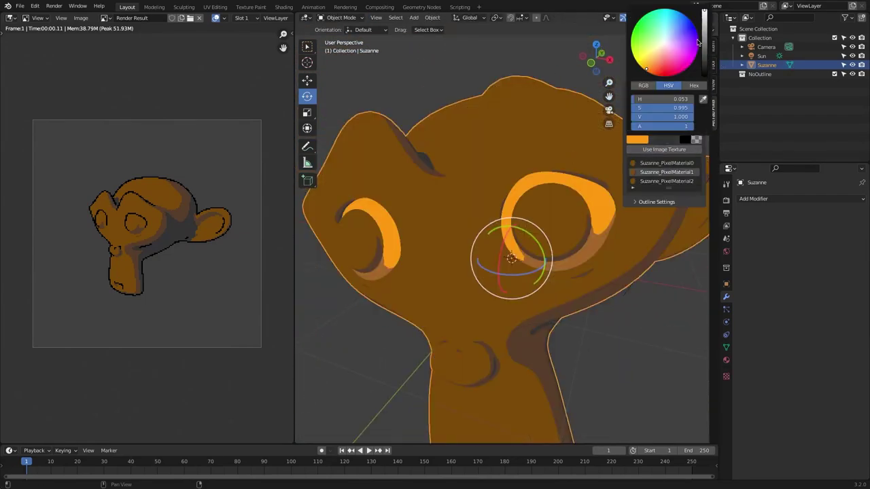
drag(699, 28, 676, 43)
click(674, 139)
click(684, 139)
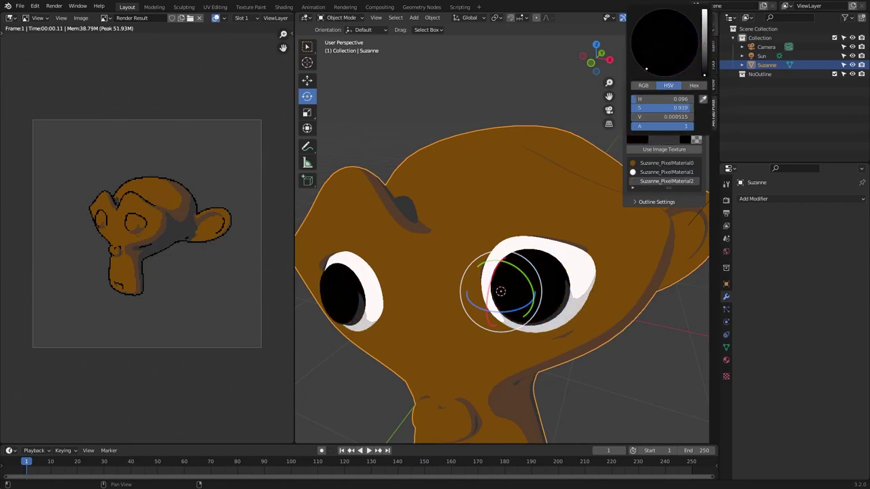
scroll(600, 310, down, 3)
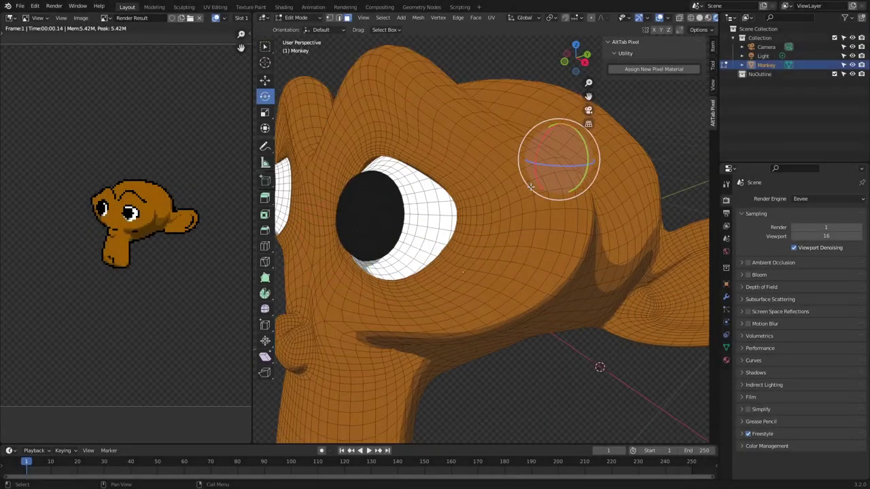
Try to assign a new pixel material to an enlarged patch of faces on the side of the monkey's head
scroll(524, 174, down, 3)
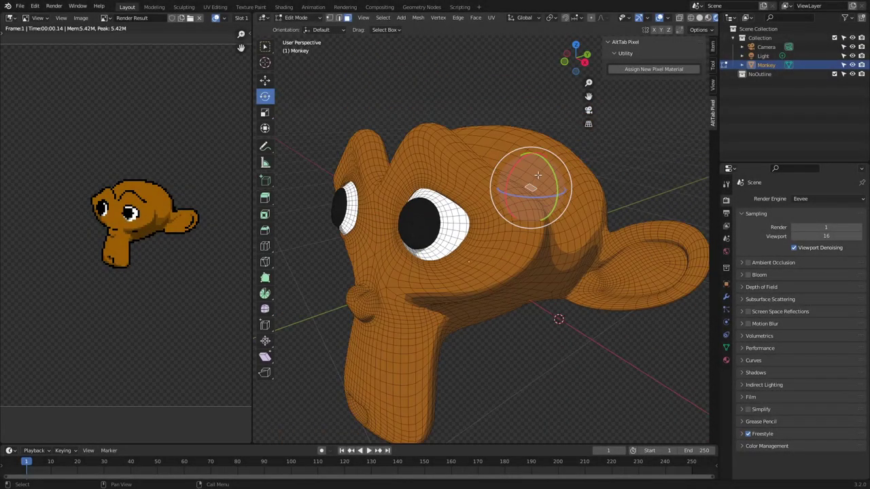
middle_drag(524, 174, 539, 175)
drag(510, 193, 511, 190)
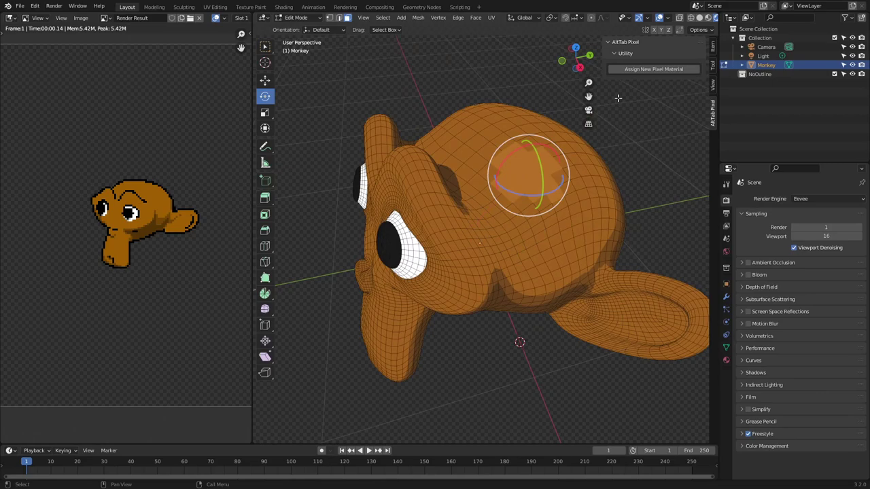
click(650, 70)
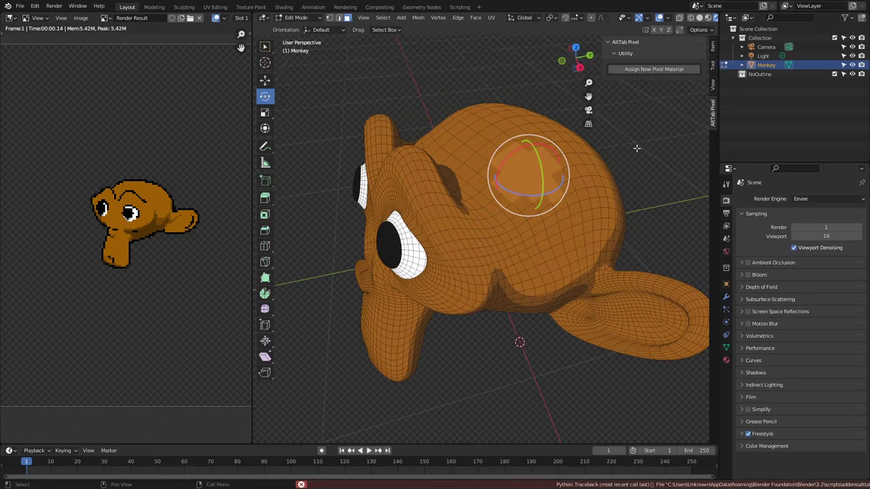
key(ctrl+z)
key(ctrl+z)
key(ctrl+z)
key(ctrl+z)
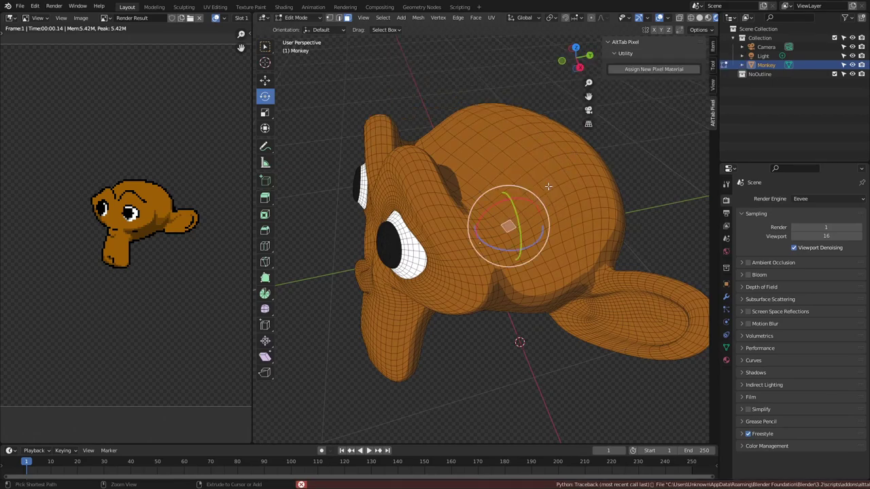
Return the monkey head from mesh editing to Object Mode
scroll(522, 206, down, 3)
key(Tab)
scroll(537, 197, up, 3)
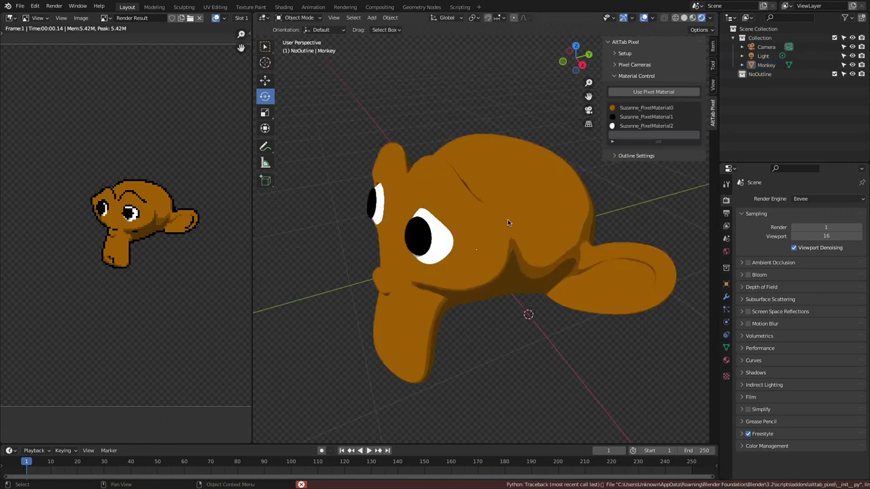
middle_drag(474, 195, 501, 196)
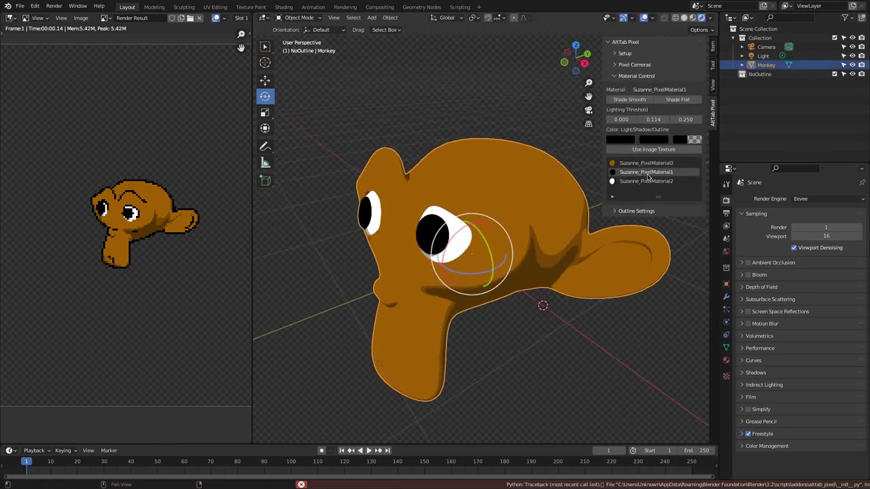
Rename the monkey's pupil material to Black and its outer eye material to White
key(F2)
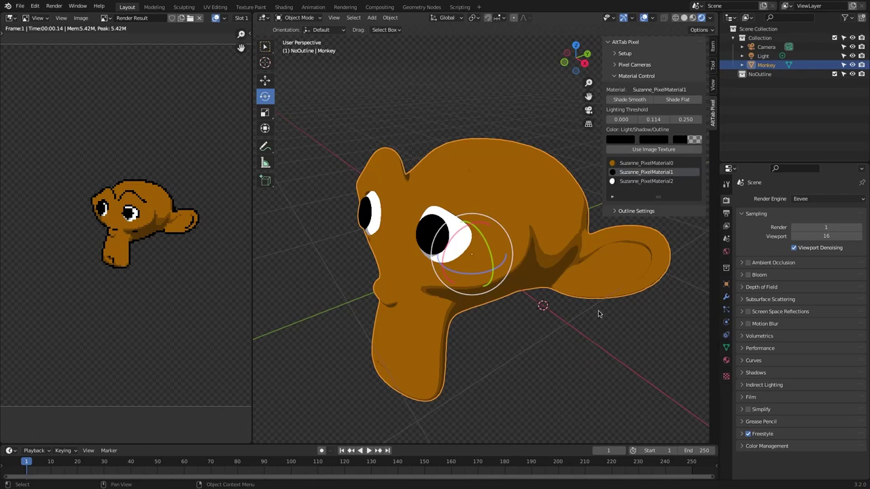
click(726, 360)
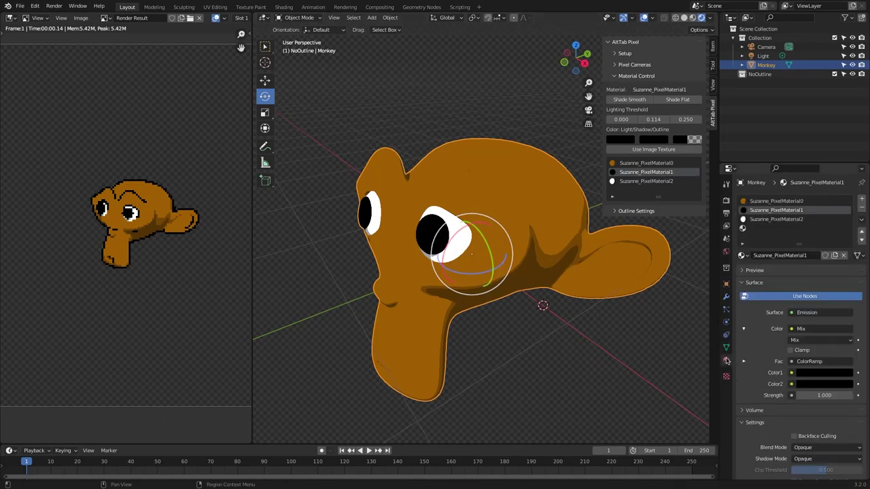
text(Black)
key(Return)
double_click(781, 220)
text(White)
key(Return)
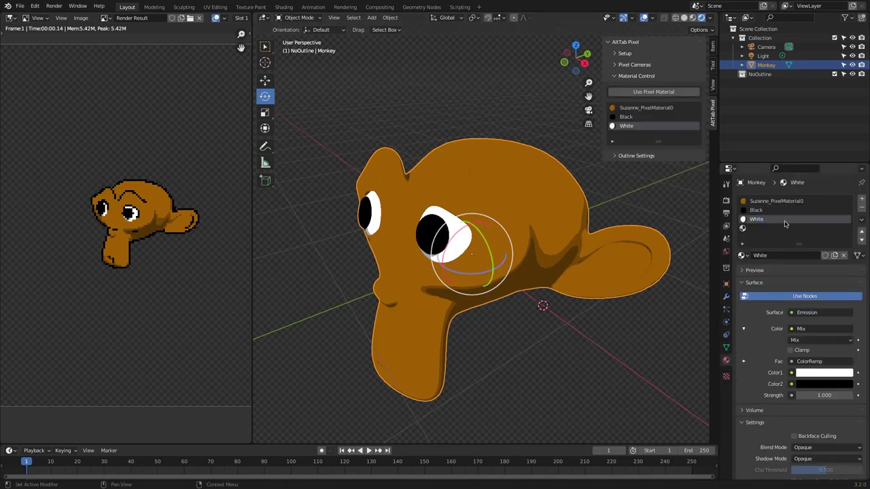
click(638, 117)
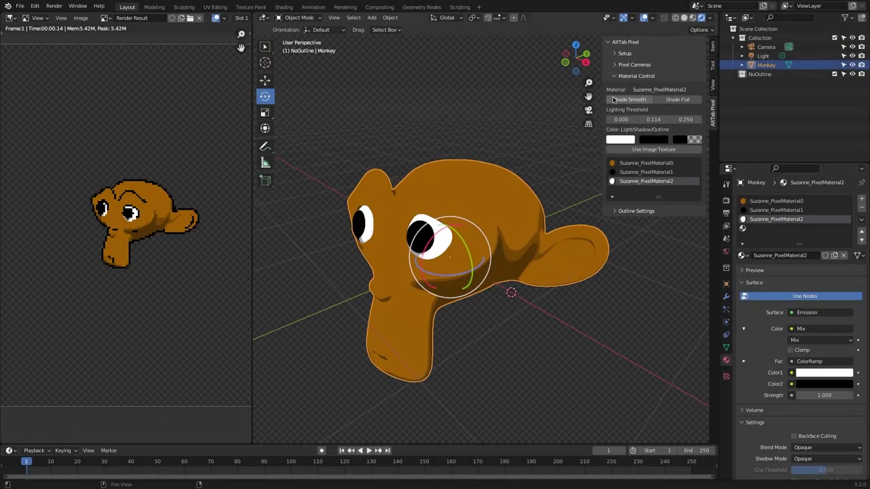
Compare the monkey's outline edge types, trying Material Boundary, Contour, Ridge & Valley and Border in the outline settings
click(613, 76)
click(613, 87)
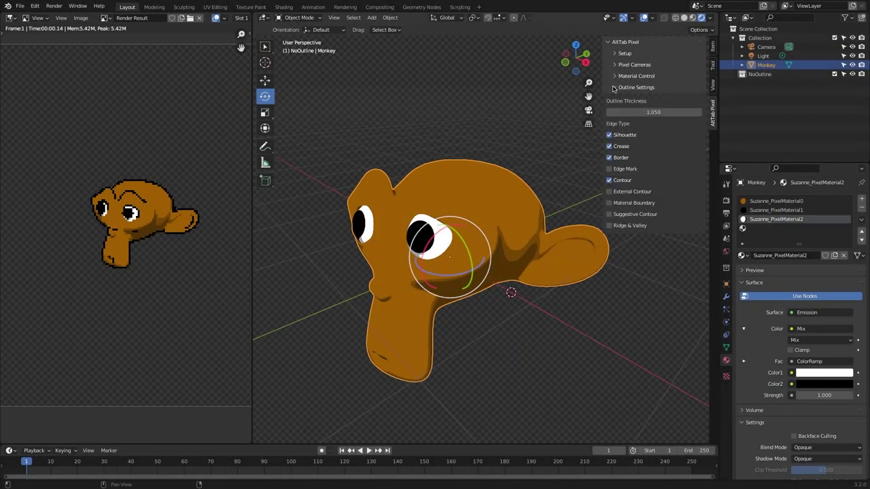
middle_drag(489, 170, 526, 173)
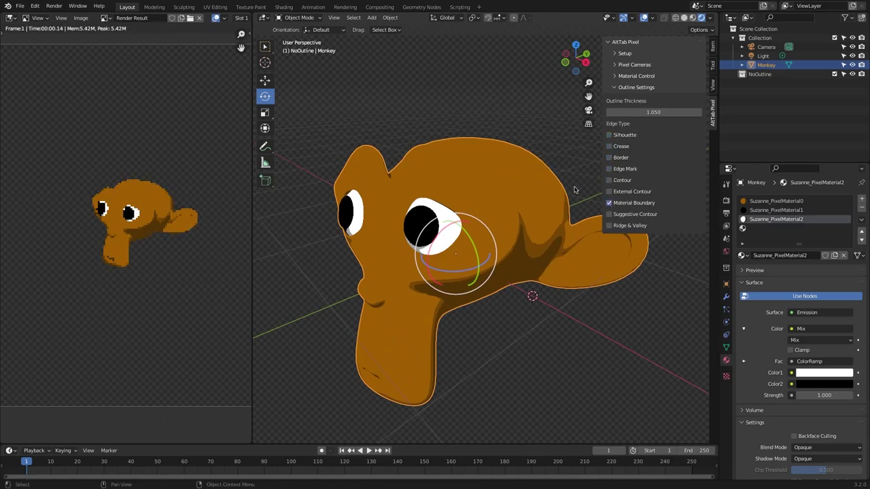
scroll(228, 188, up, 6)
click(610, 202)
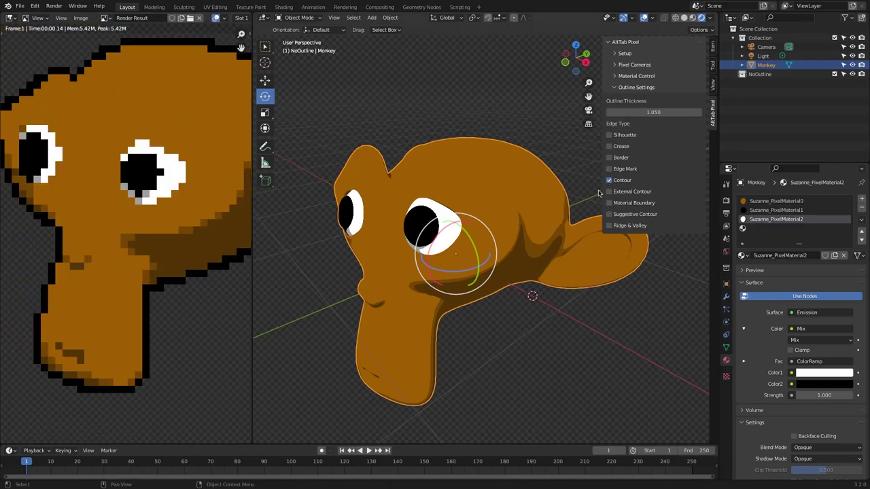
click(609, 225)
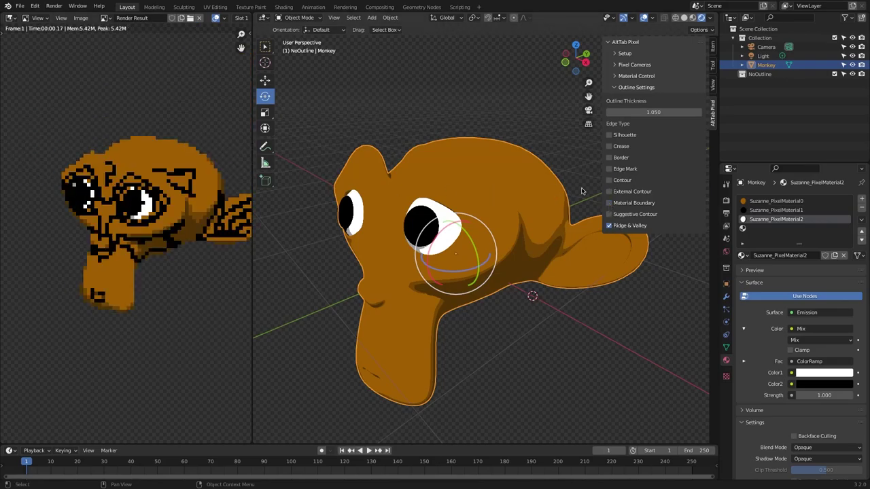
click(610, 158)
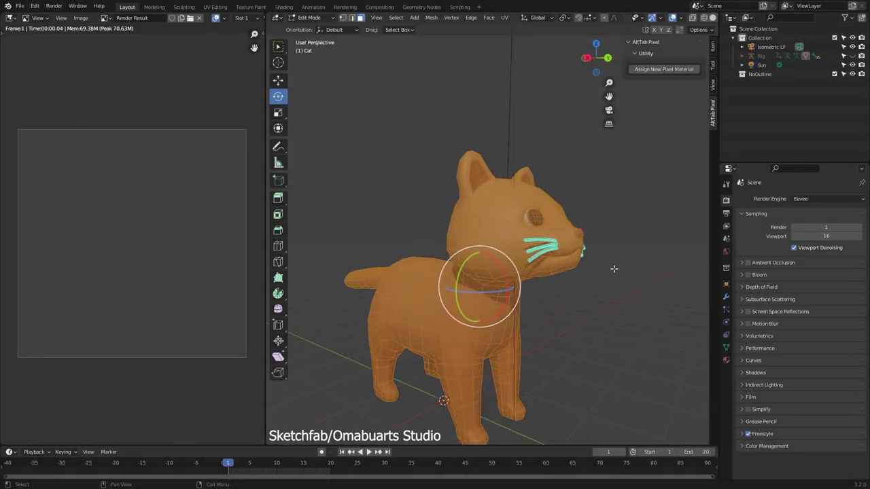
Relight the cat with a free rotation of the sun and adjust the shadow colour of its pixel material
scroll(442, 207, up, 5)
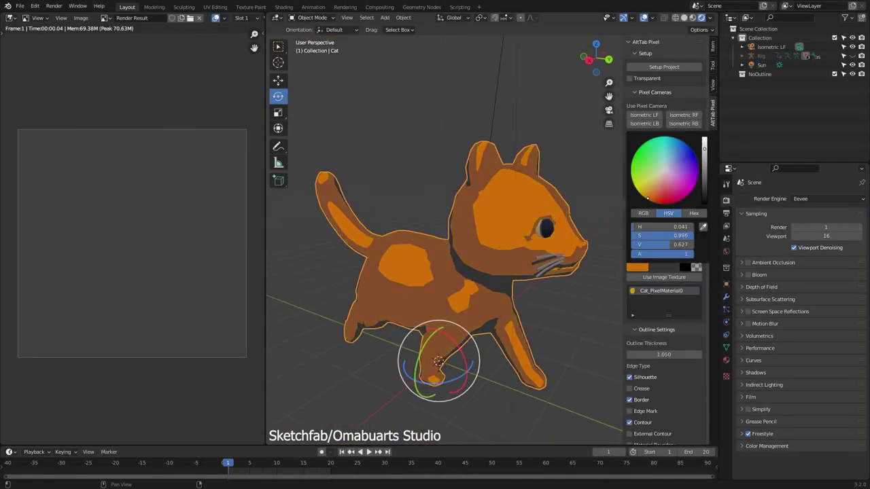
key(r)
key(r)
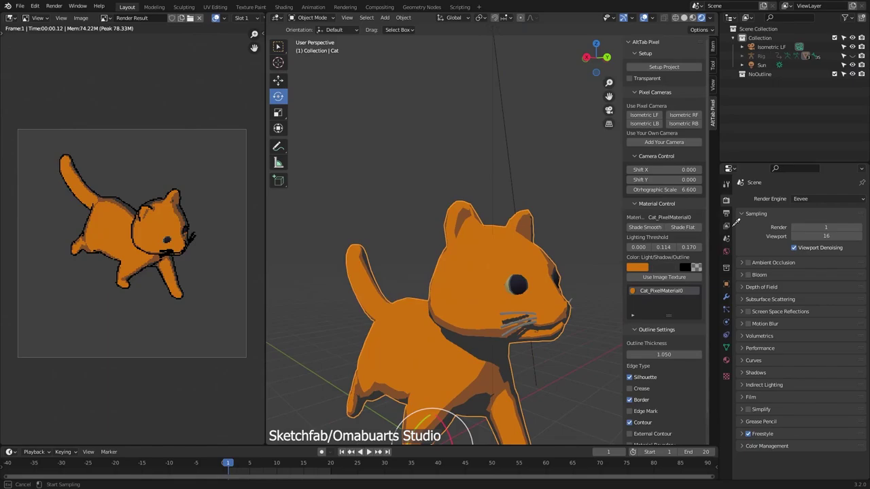
click(664, 231)
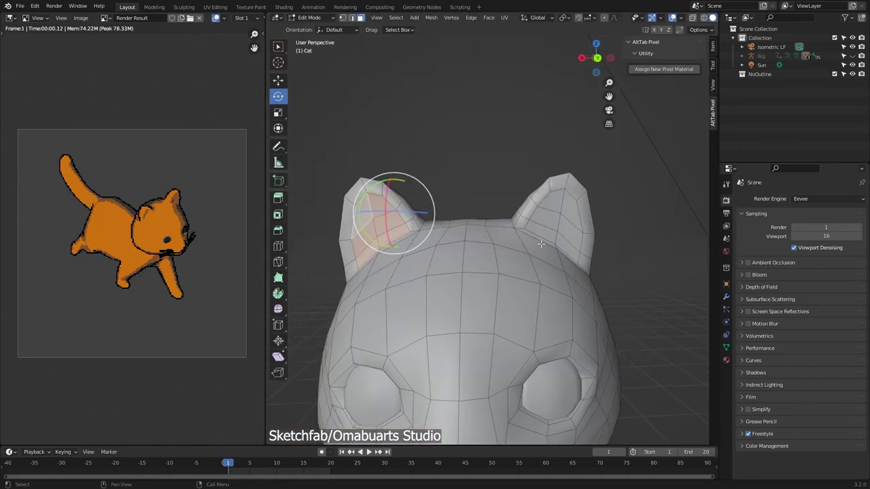
middle_drag(425, 192, 489, 204)
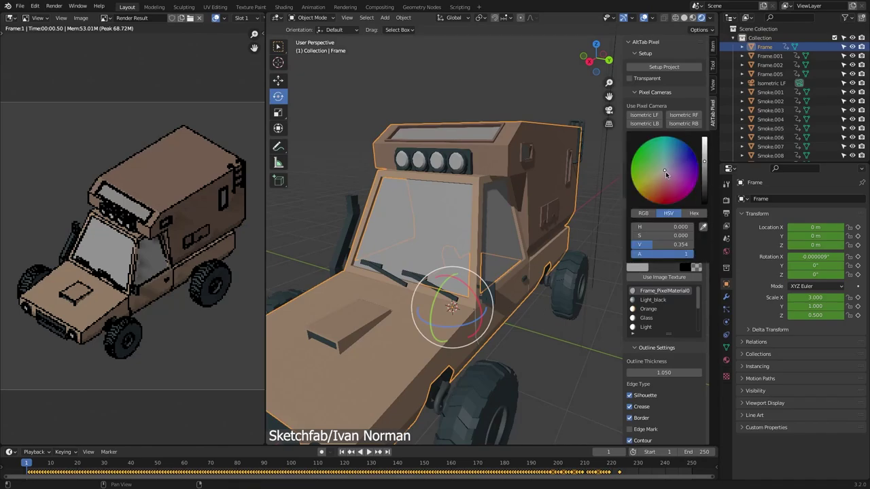
Tint the truck frame's first pixel material reddish and remove its old Glass_trailer material slot
click(670, 182)
click(726, 360)
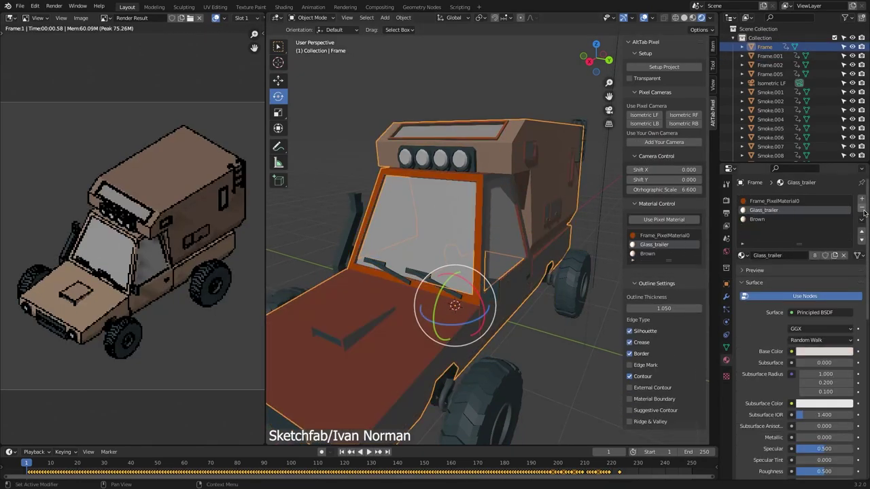
click(770, 56)
click(861, 211)
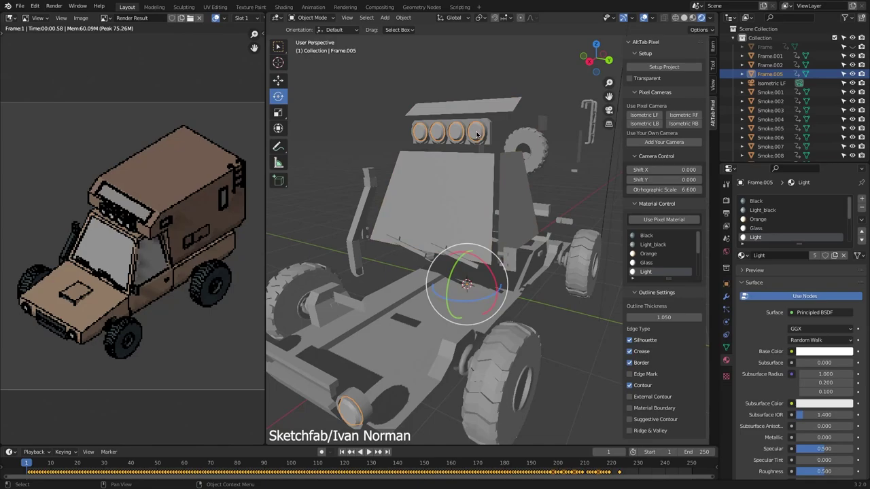
Apply a pixel material to Frame.001, adjust its colours to dark grey, and select Frame.002
click(562, 313)
click(770, 56)
click(664, 220)
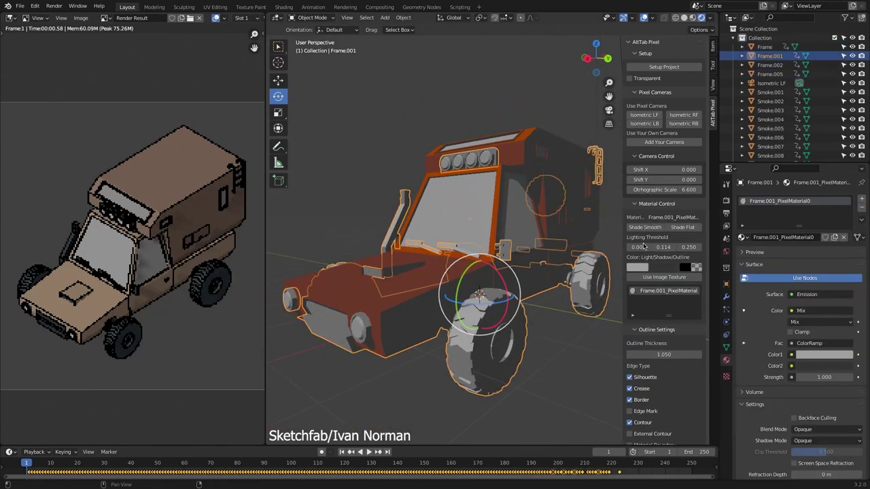
click(678, 267)
click(770, 64)
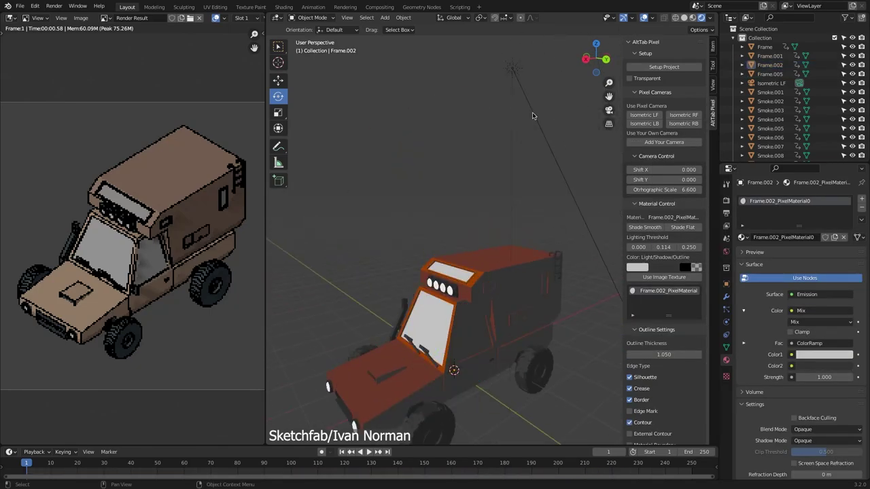
Rotate the sun freely to relight the truck, and recolour the frame's second pixel material brown
key(r)
key(r)
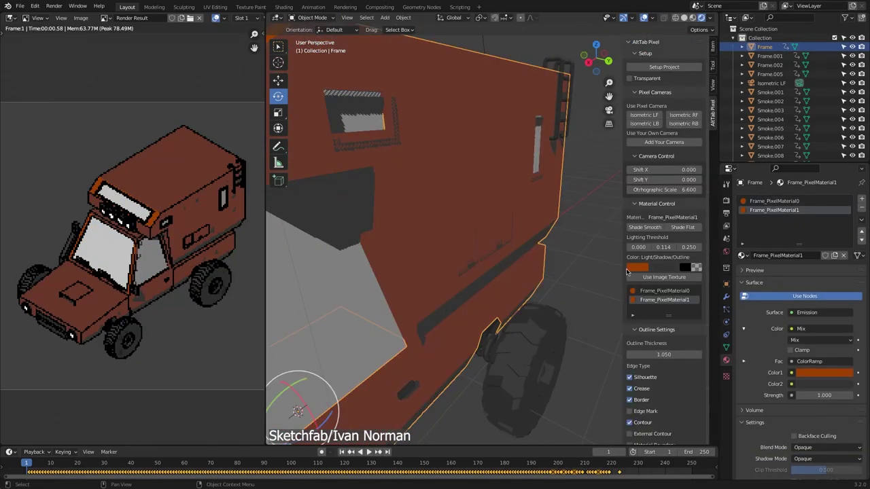
click(666, 198)
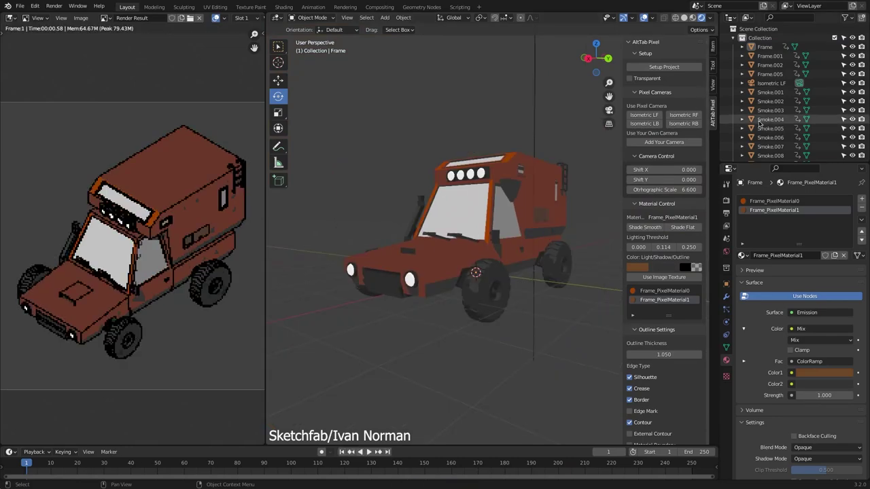
click(486, 196)
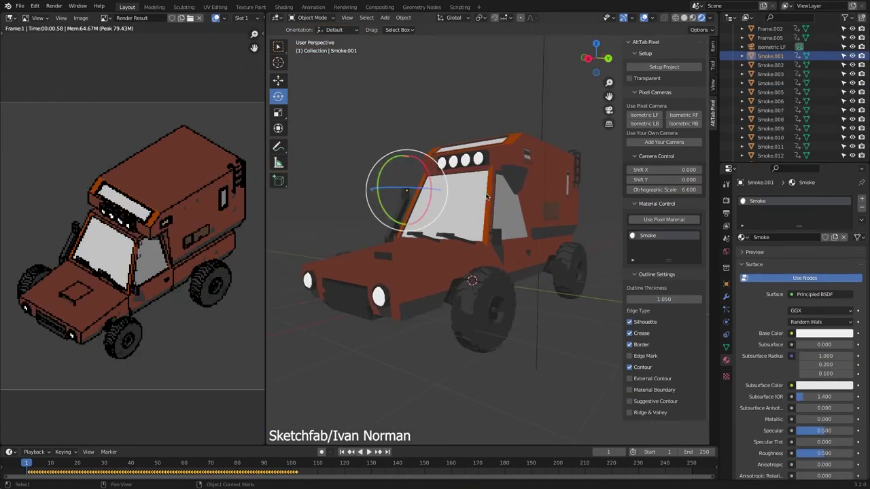